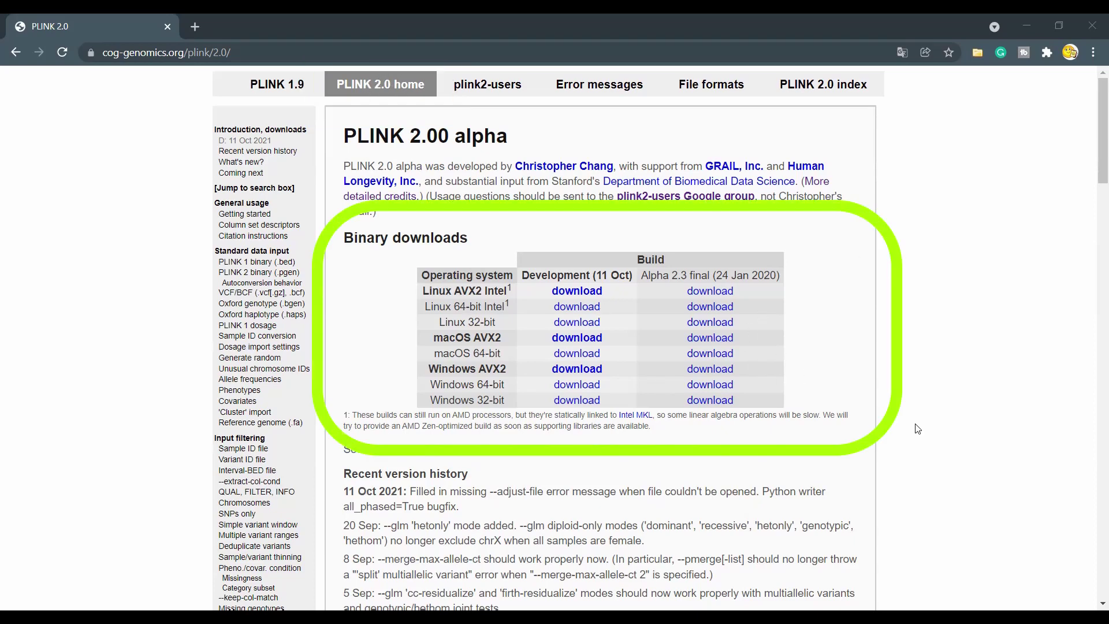
{"action": "scroll", "coordinate": [313, 161], "scroll_direction": "down", "scroll_amount": 10}
{"action": "scroll", "coordinate": [310, 165], "scroll_direction": "down", "scroll_amount": 3}
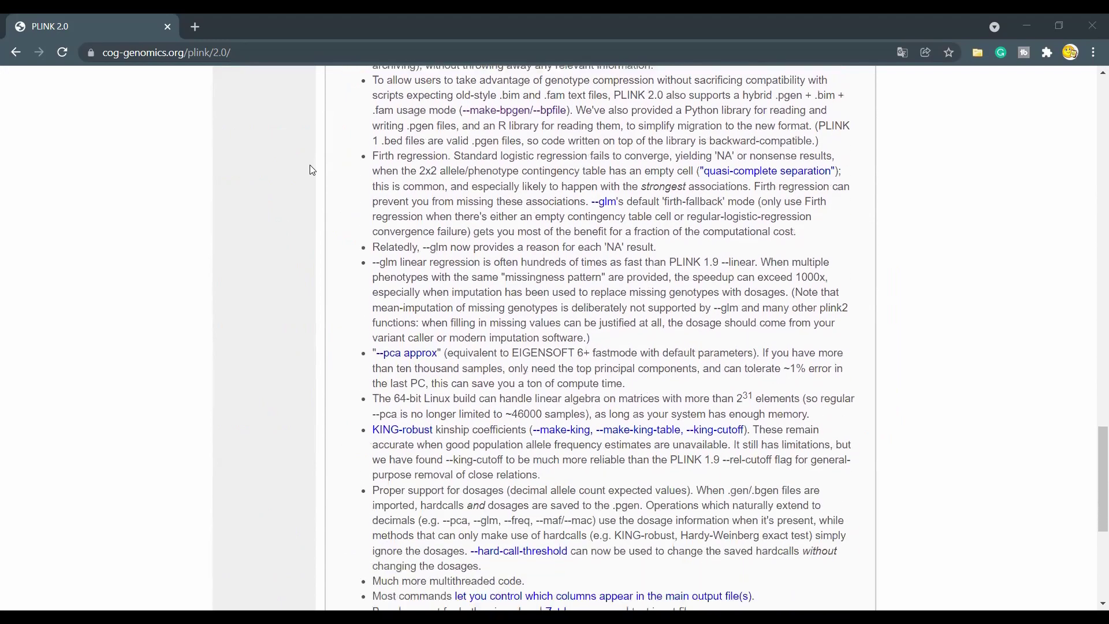
{"action": "scroll", "coordinate": [311, 174], "scroll_direction": "down", "scroll_amount": 4}
{"action": "scroll", "coordinate": [310, 177], "scroll_direction": "down", "scroll_amount": 2}
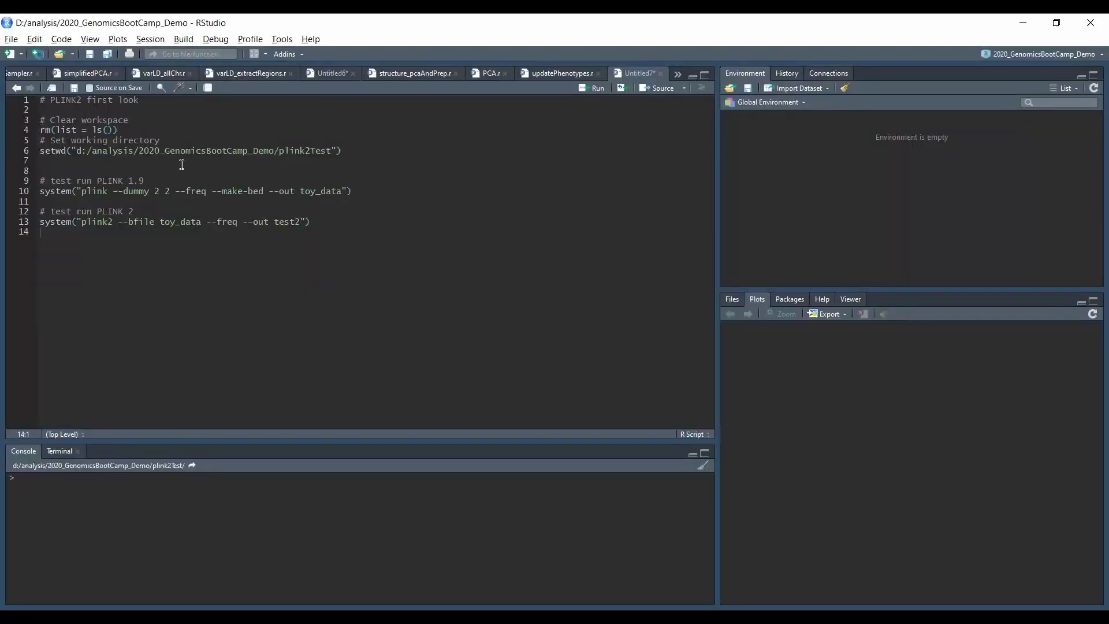
Run the full PLINK test script, then bring up TextPad showing toy_data.frq
{"action": "key", "text": "ctrl+alt+r"}
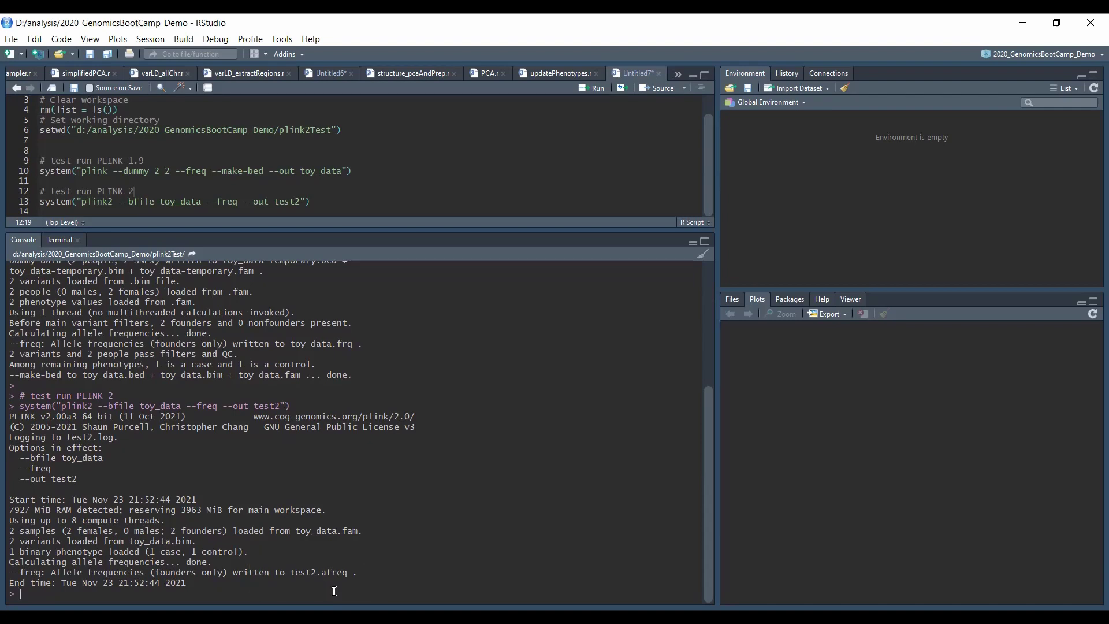
{"action": "key", "text": "alt+Tab"}
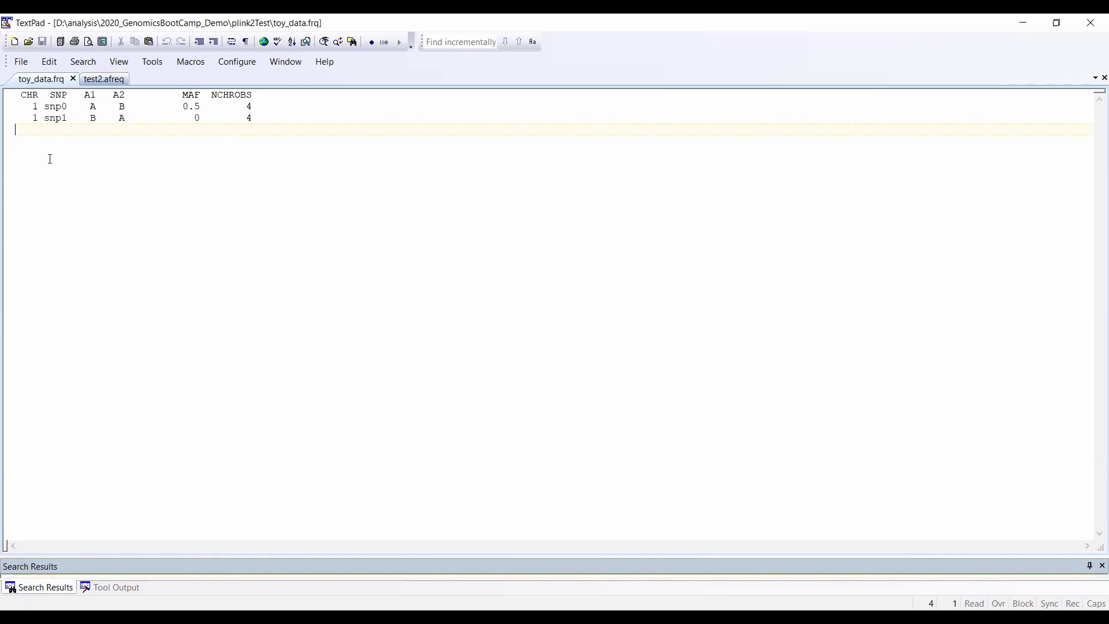
Show the PLINK 2 test2.afreq report with REF/ALT frequencies for snp0 and snp1
{"action": "key", "text": "ctrl+Tab"}
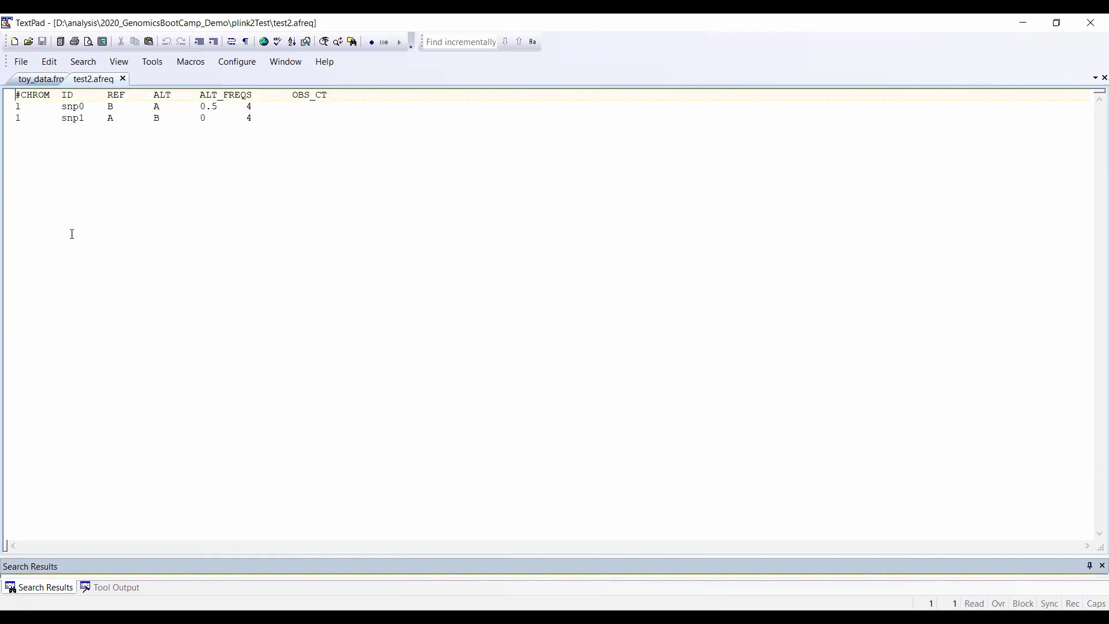